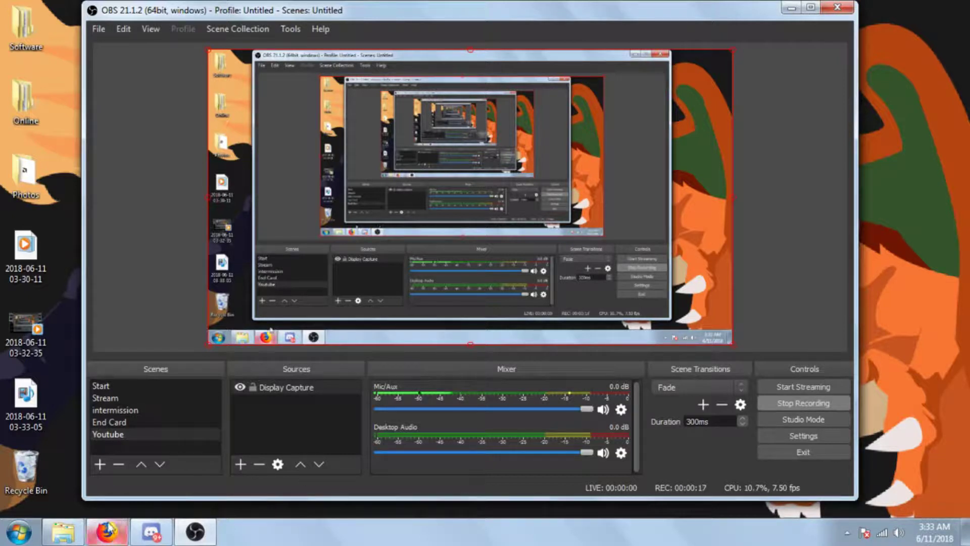
# Switch to Firefox and view the Binaries.zip download on the TMFMP 0.0.2 release page.
pyautogui.moveTo(107, 531)
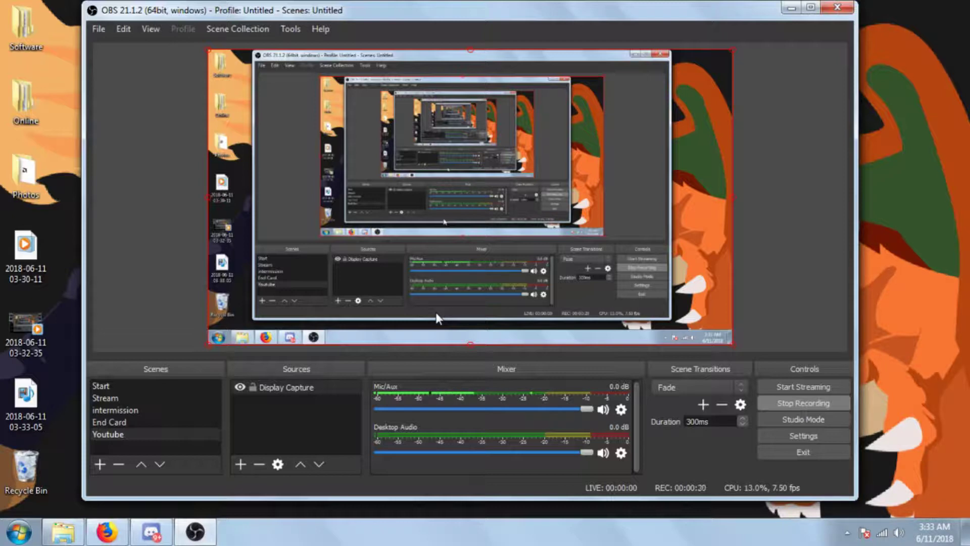
pyautogui.click(120, 523)
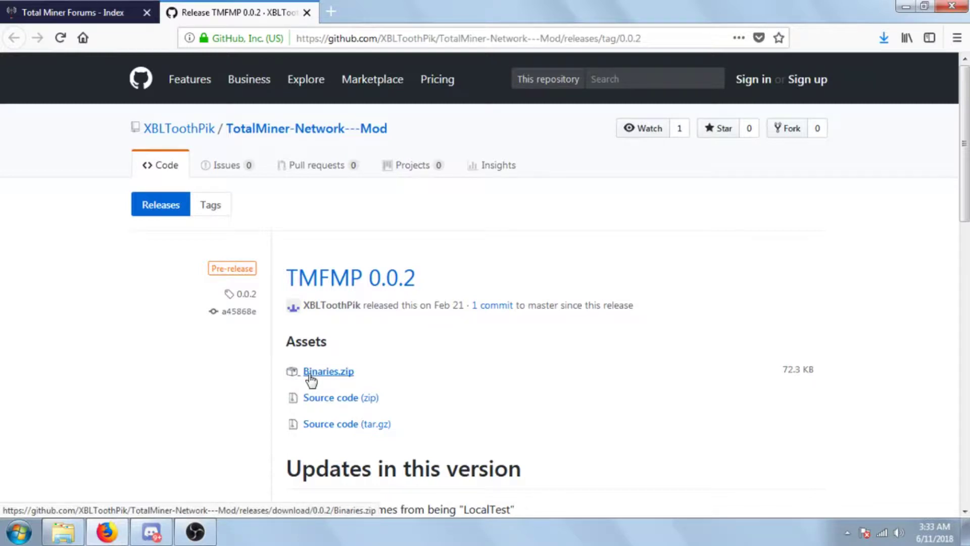
# Open the Piknet mod folder in File Explorer, inside Documents, My Games, TotalMiner, Mods.
pyautogui.moveTo(78, 541)
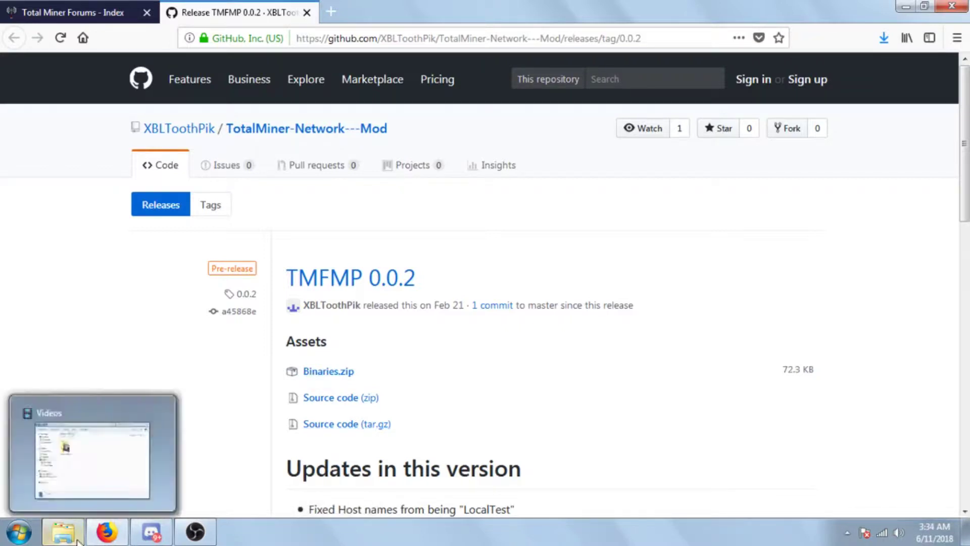
pyautogui.click(82, 504)
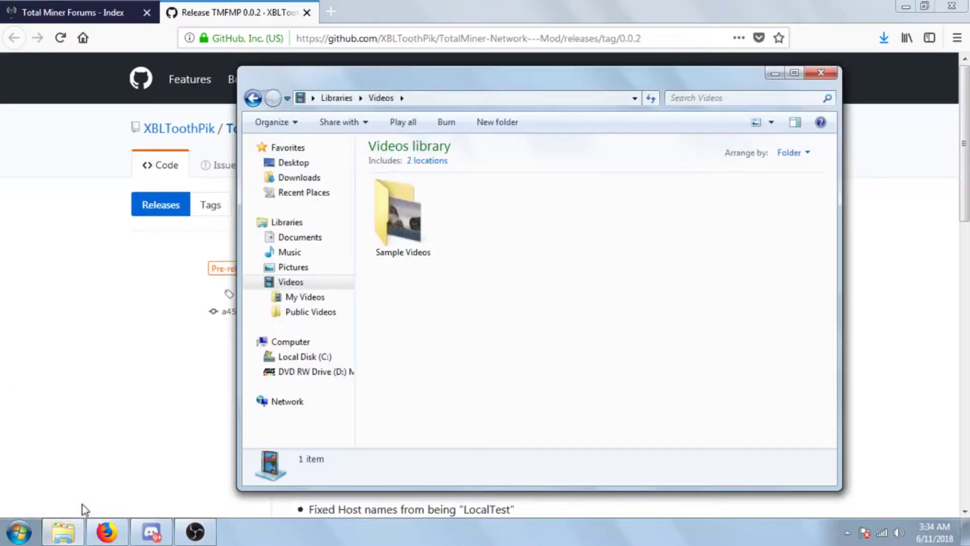
pyautogui.click(273, 242)
pyautogui.doubleClick(423, 231)
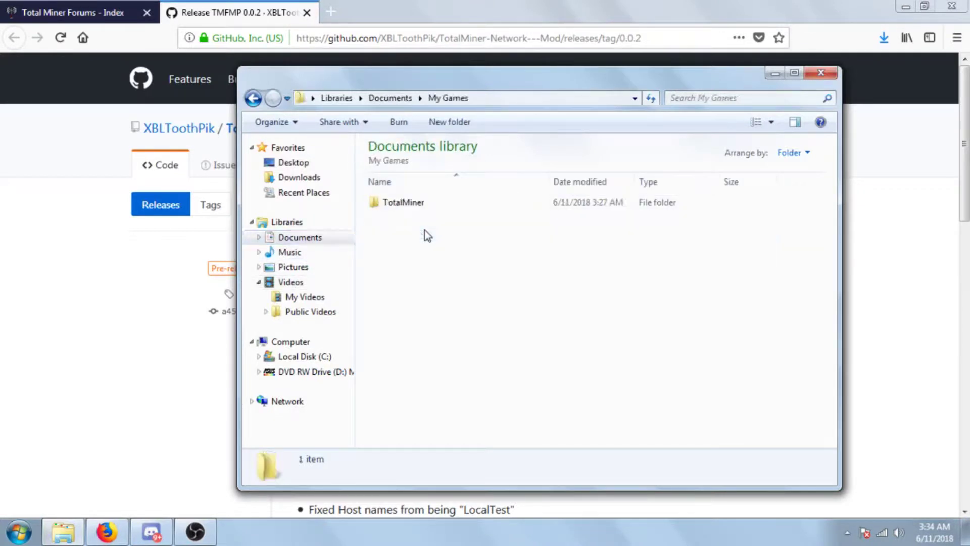
pyautogui.doubleClick(399, 202)
pyautogui.click(402, 217)
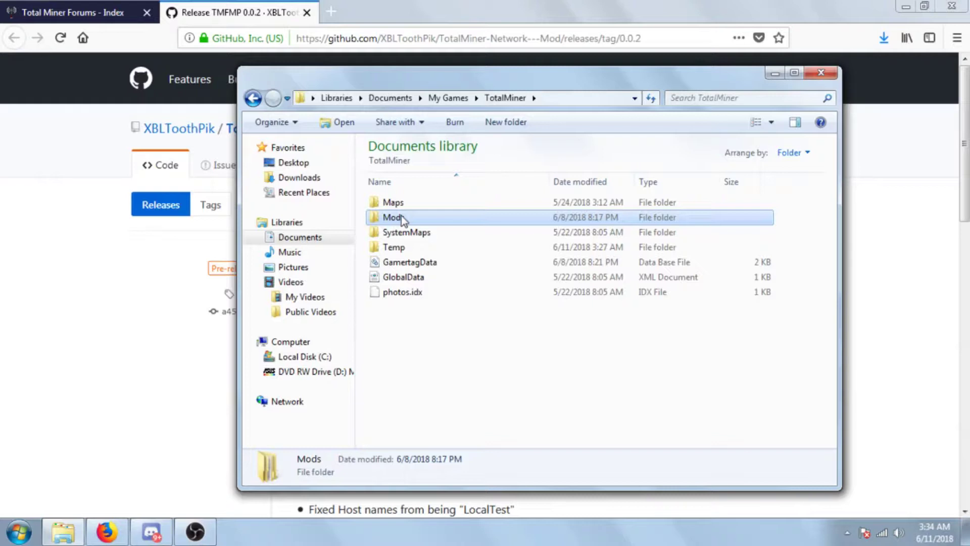
pyautogui.doubleClick(402, 216)
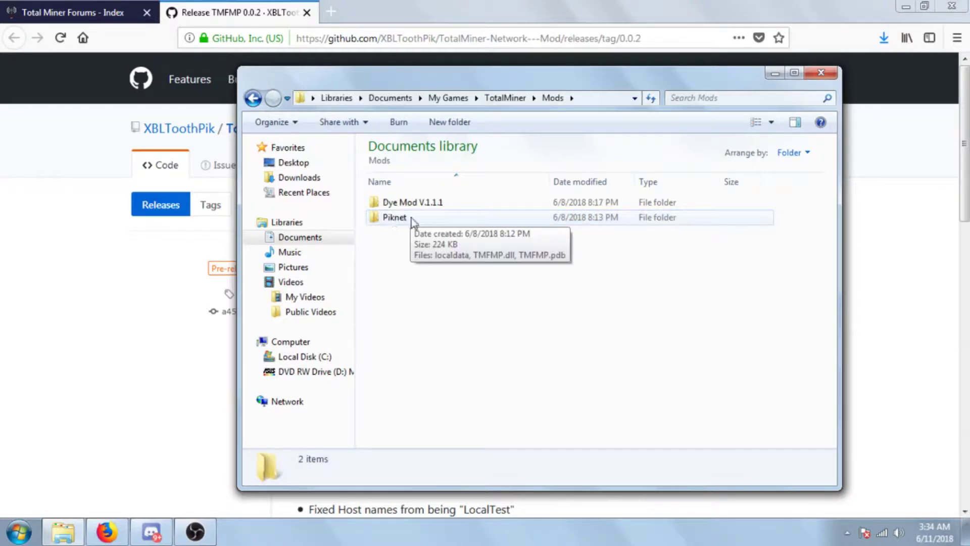
pyautogui.doubleClick(411, 217)
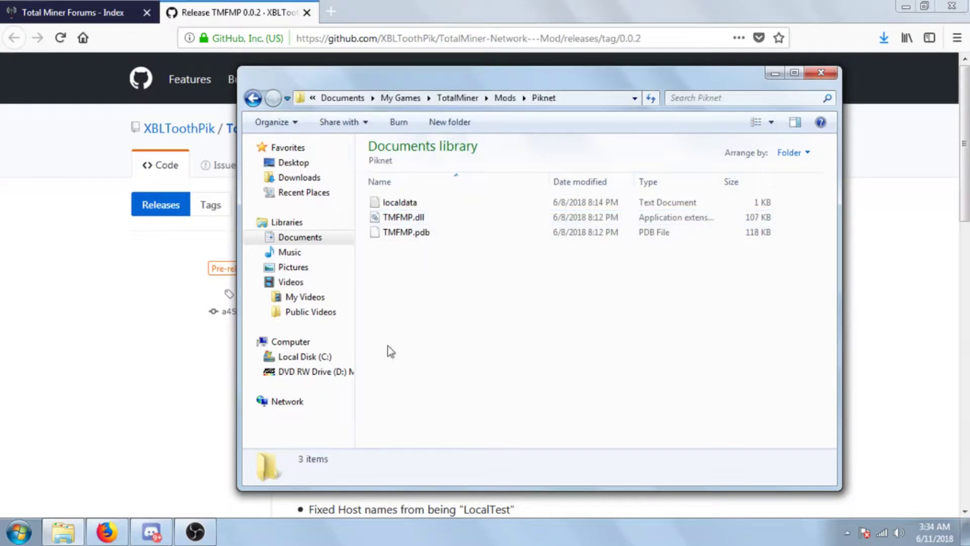
# Open the localdata text file and examine its player name, server IP and port entries.
pyautogui.doubleClick(412, 202)
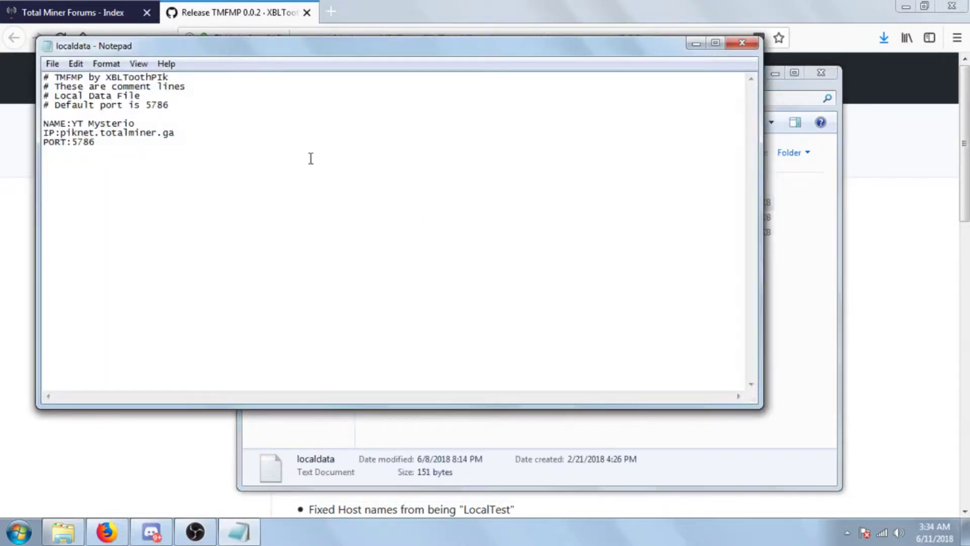
pyautogui.moveTo(309, 157); pyautogui.dragTo(353, 140)
pyautogui.moveTo(163, 123); pyautogui.dragTo(67, 120)
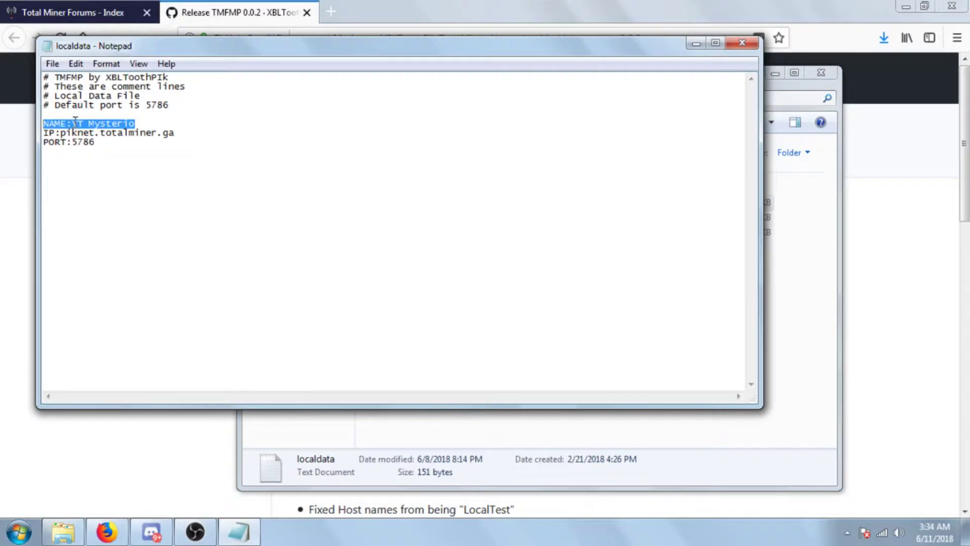
pyautogui.click(202, 154)
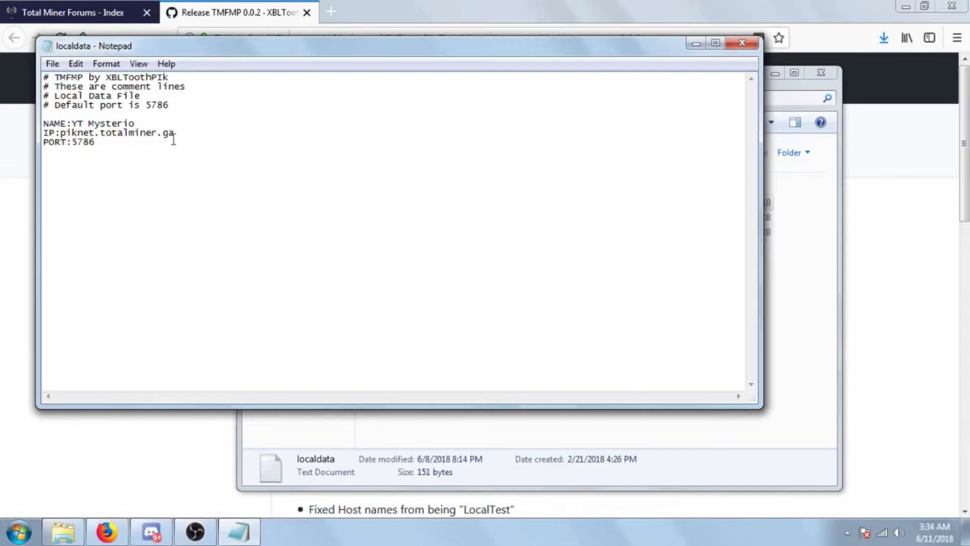
pyautogui.moveTo(176, 138); pyautogui.dragTo(61, 137)
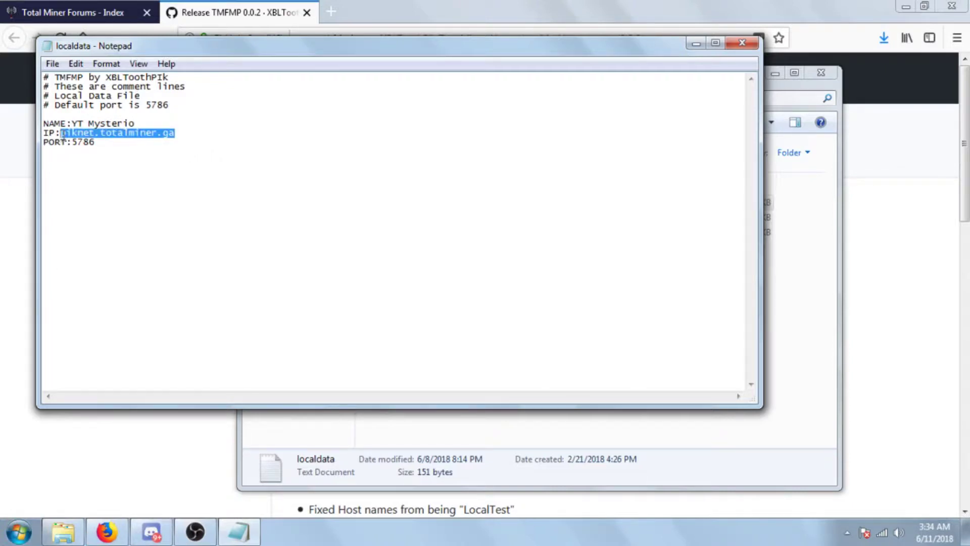
pyautogui.moveTo(185, 143); pyautogui.dragTo(73, 134)
pyautogui.click(207, 120)
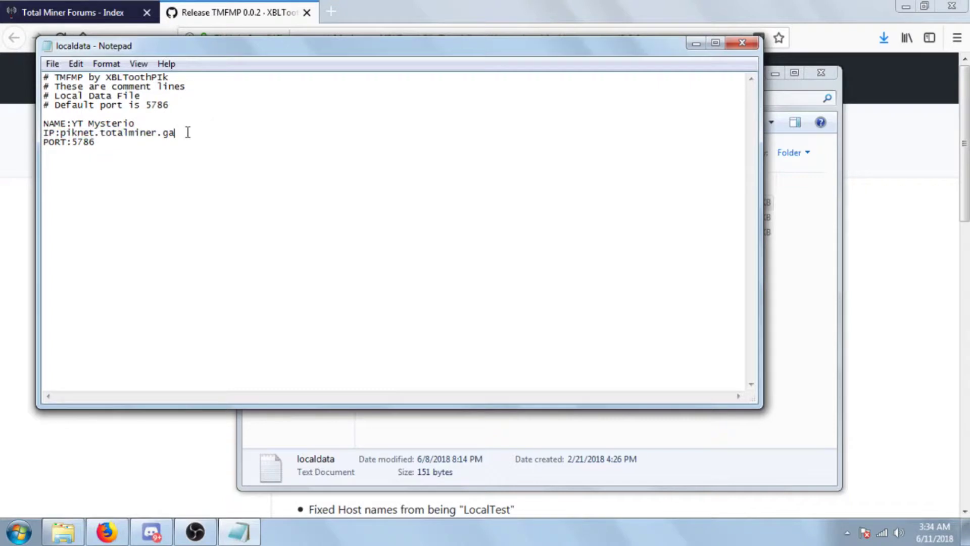
pyautogui.moveTo(184, 133); pyautogui.dragTo(63, 135)
pyautogui.click(130, 171)
# Switch to Discord and check the new PikNet IP address in the Total Miner announcements channel.
pyautogui.click(151, 532)
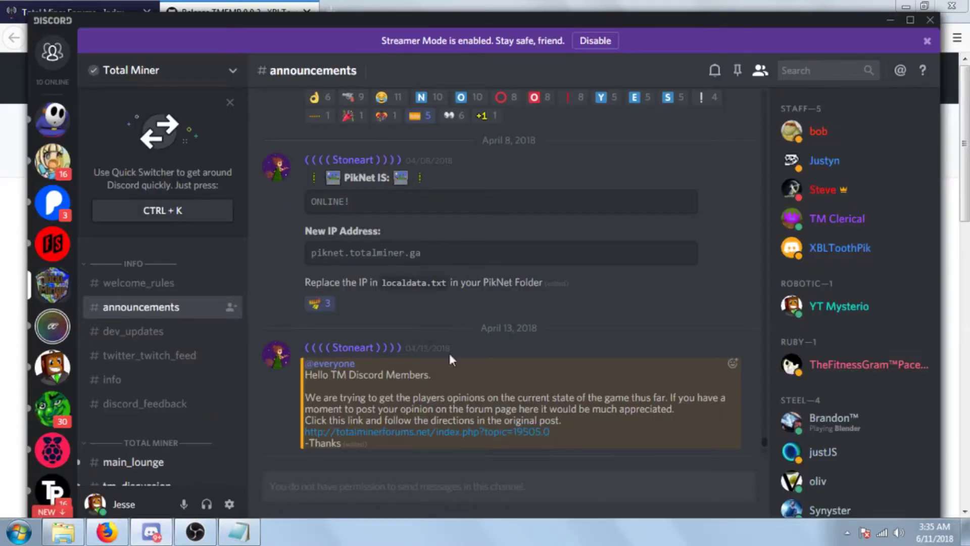
pyautogui.moveTo(427, 252); pyautogui.dragTo(310, 253)
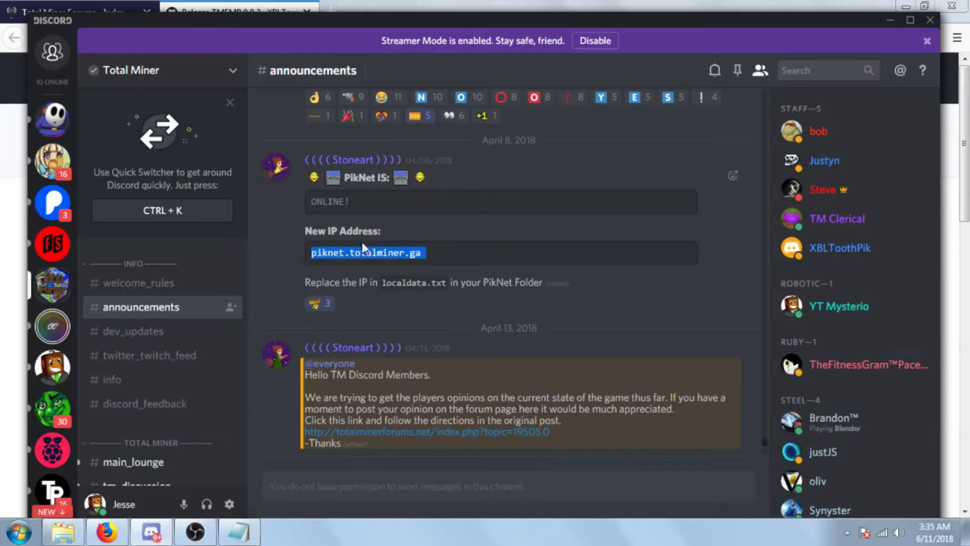
pyautogui.click(4, 145)
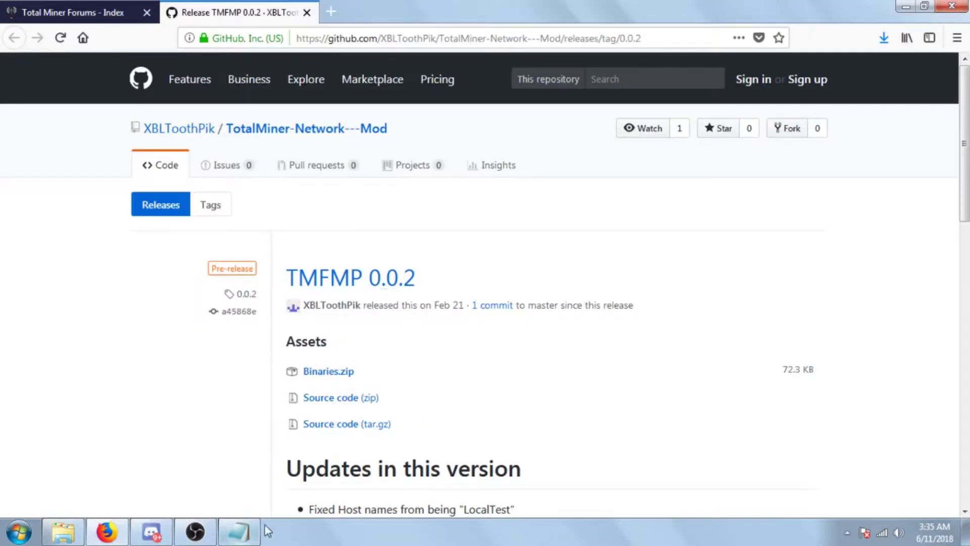
# Return to the Piknet folder and inspect the properties of TMFMP.dll.
pyautogui.click(63, 532)
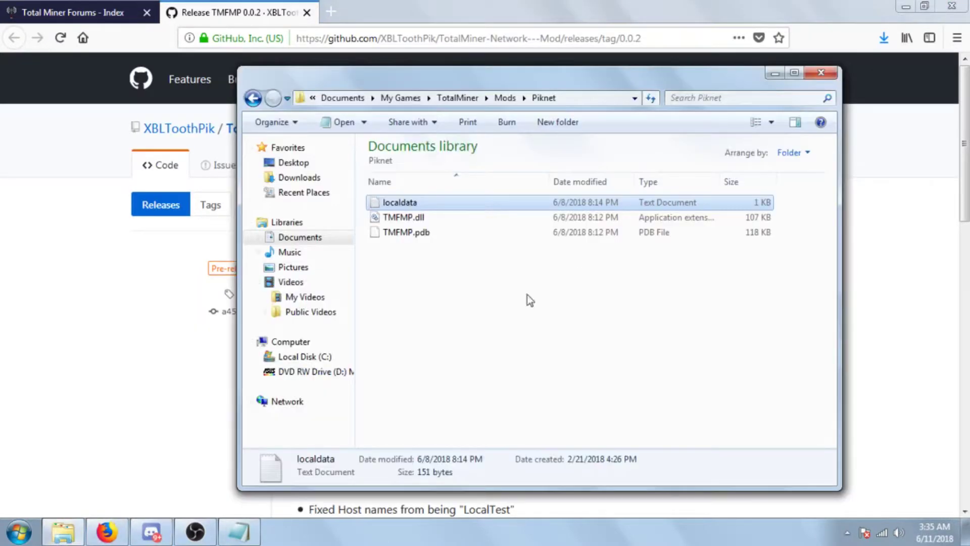
pyautogui.rightClick(422, 219)
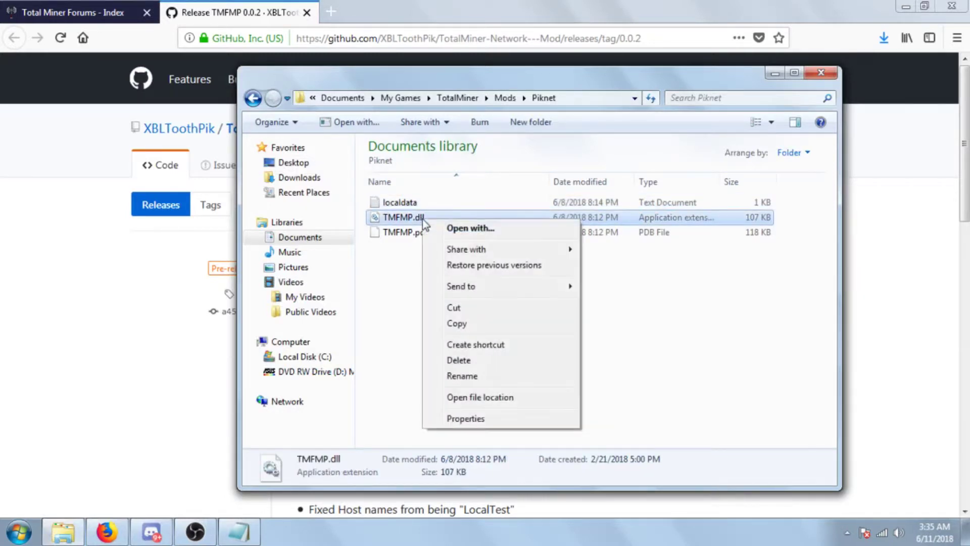
pyautogui.click(458, 422)
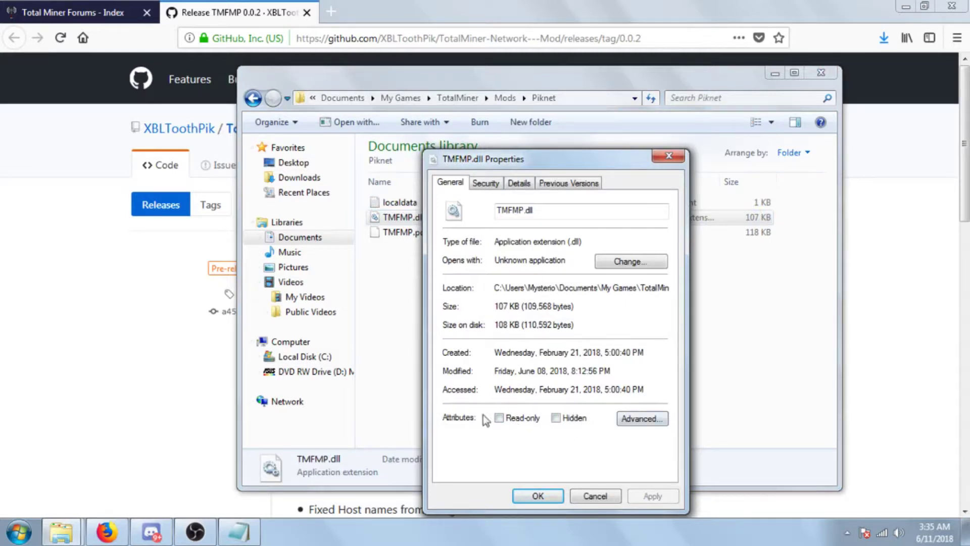
pyautogui.click(680, 157)
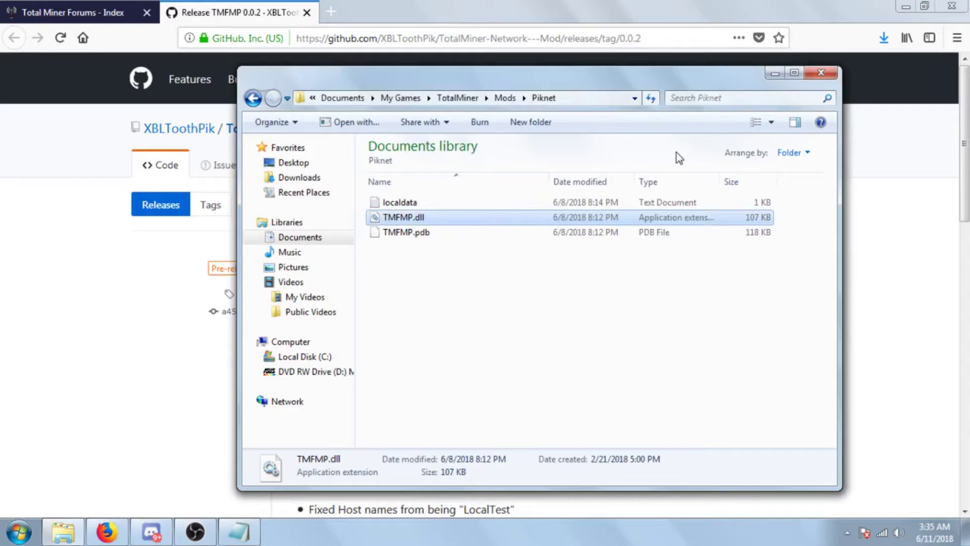
# Clear the browser off the desktop and launch Total Miner from the Games folder inside the Software folder.
pyautogui.click(909, 10)
pyautogui.click(893, 22)
pyautogui.click(892, 23)
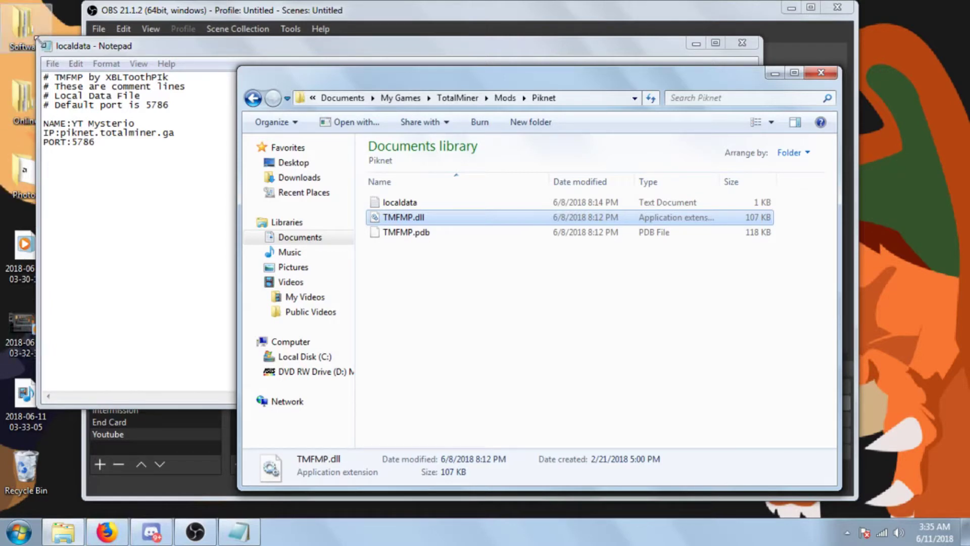
pyautogui.click(17, 56)
pyautogui.doubleClick(17, 57)
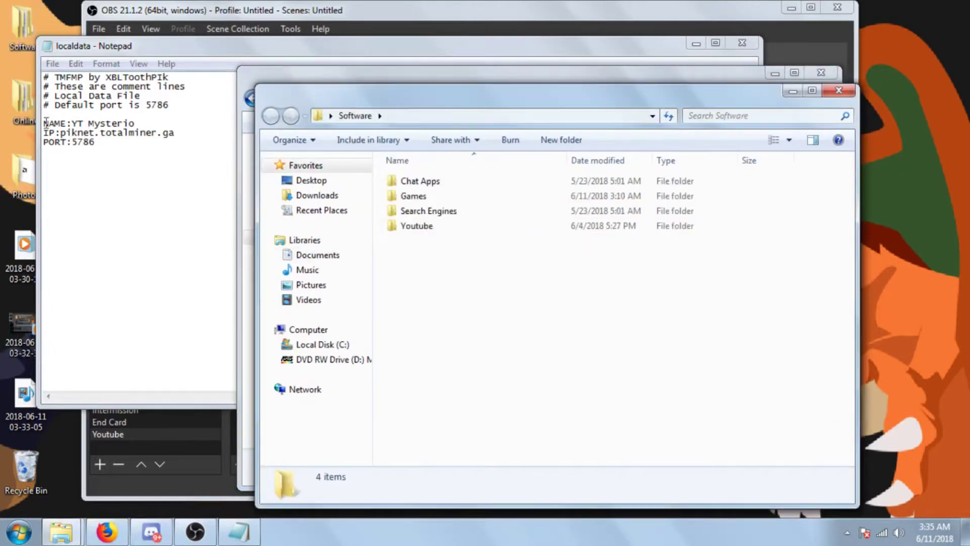
pyautogui.doubleClick(439, 199)
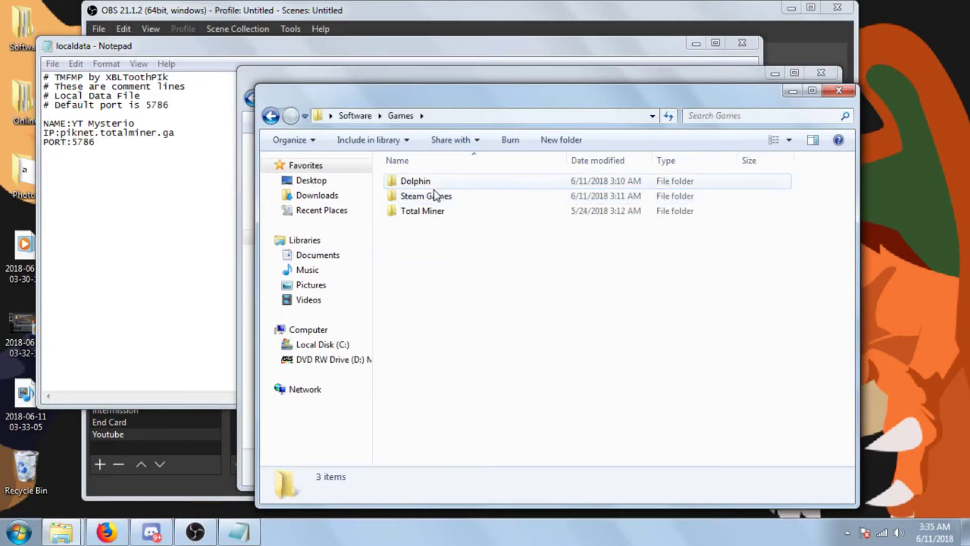
pyautogui.click(412, 212)
pyautogui.doubleClick(412, 212)
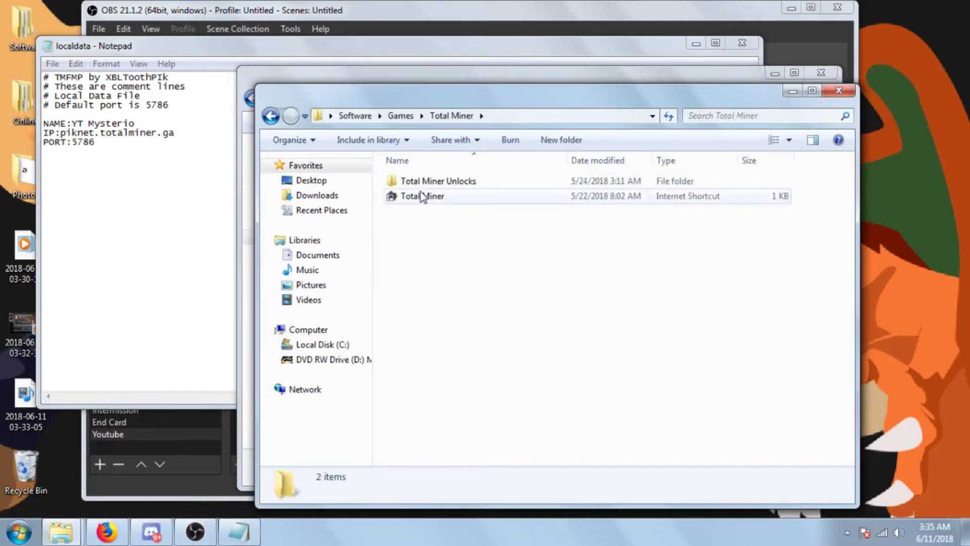
pyautogui.doubleClick(422, 196)
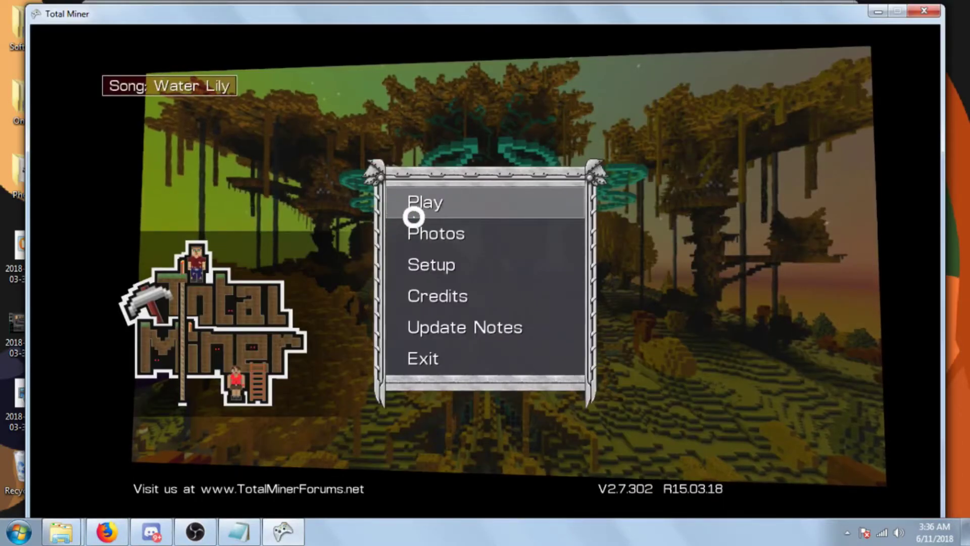
# Go to the game's play options and change the network from Steam to Piknet.
pyautogui.click(413, 216)
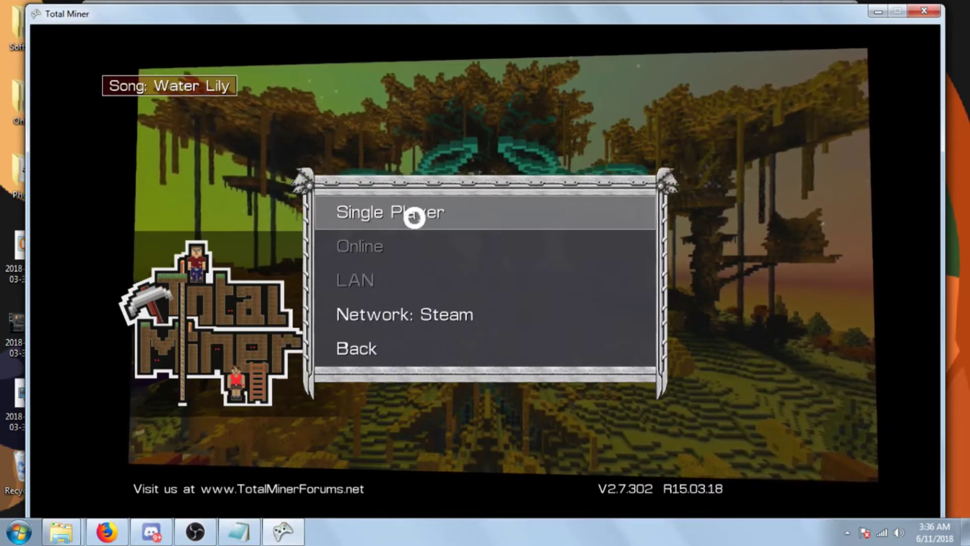
pyautogui.click(434, 312)
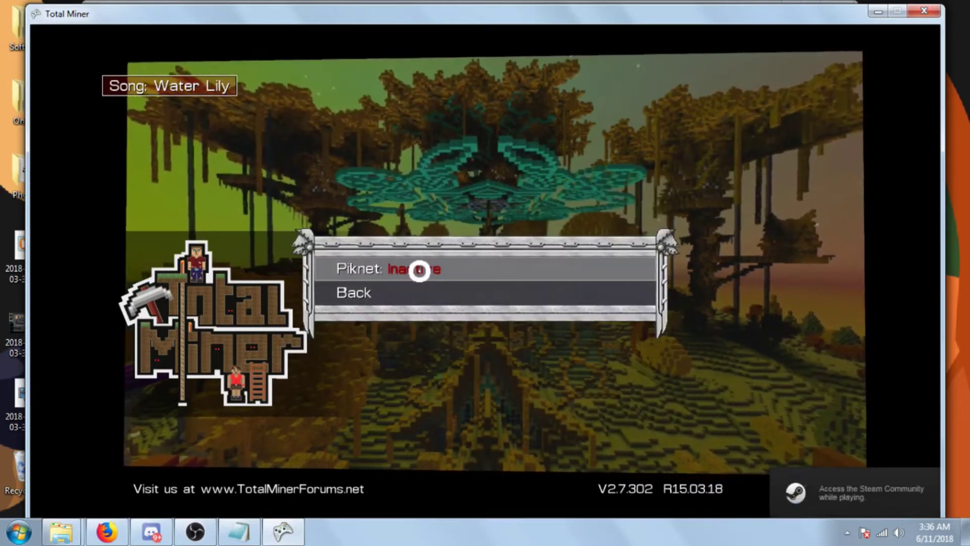
pyautogui.click(419, 270)
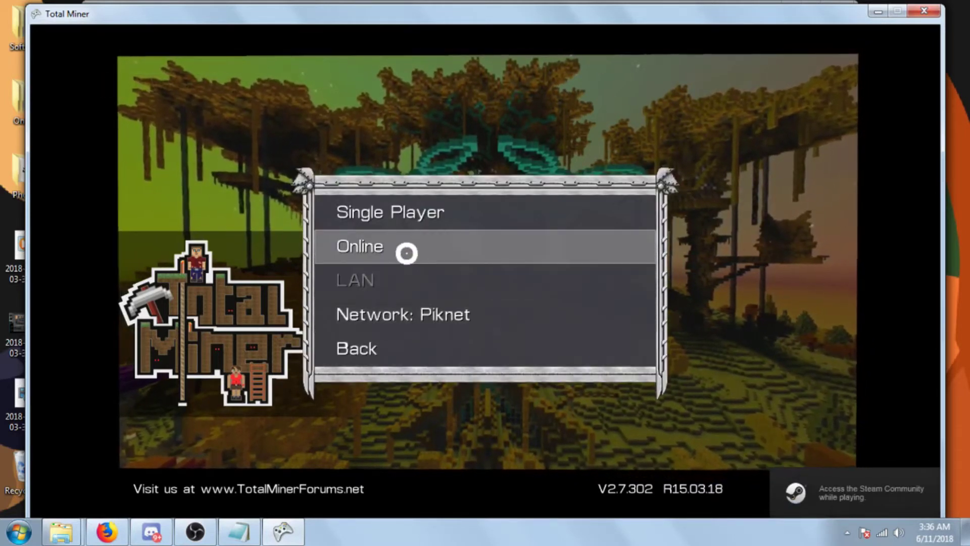
# View the list of online Piknet games available to join, and return to the play options.
pyautogui.click(406, 252)
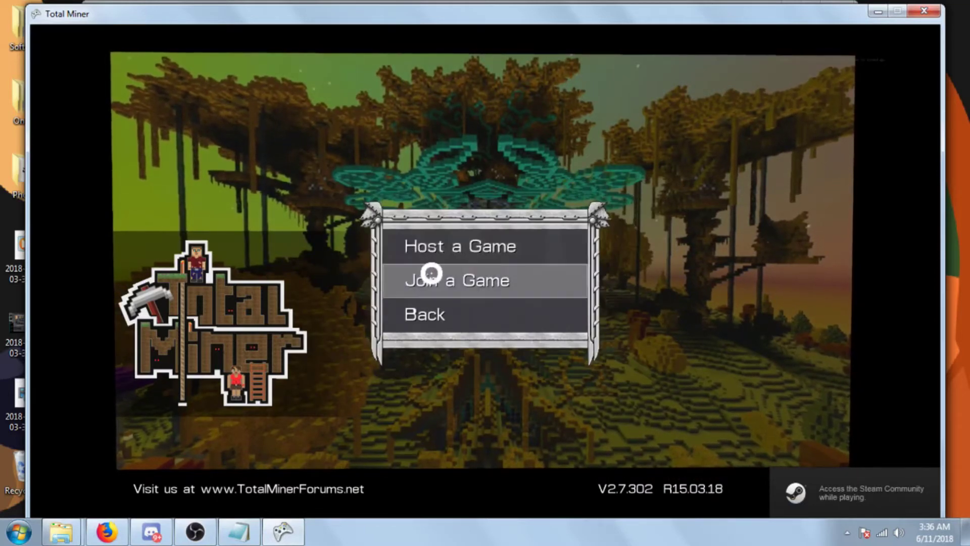
pyautogui.click(432, 273)
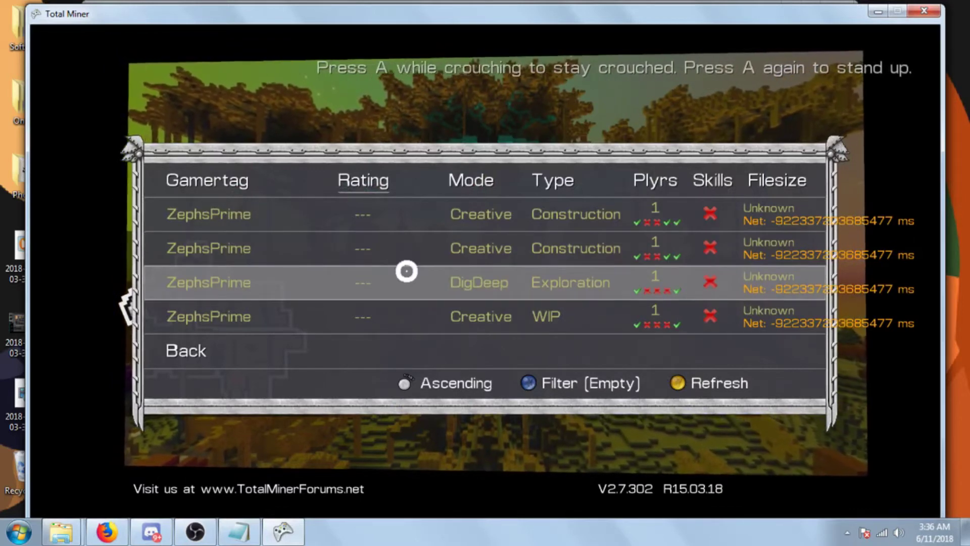
pyautogui.click(347, 341)
pyautogui.click(449, 213)
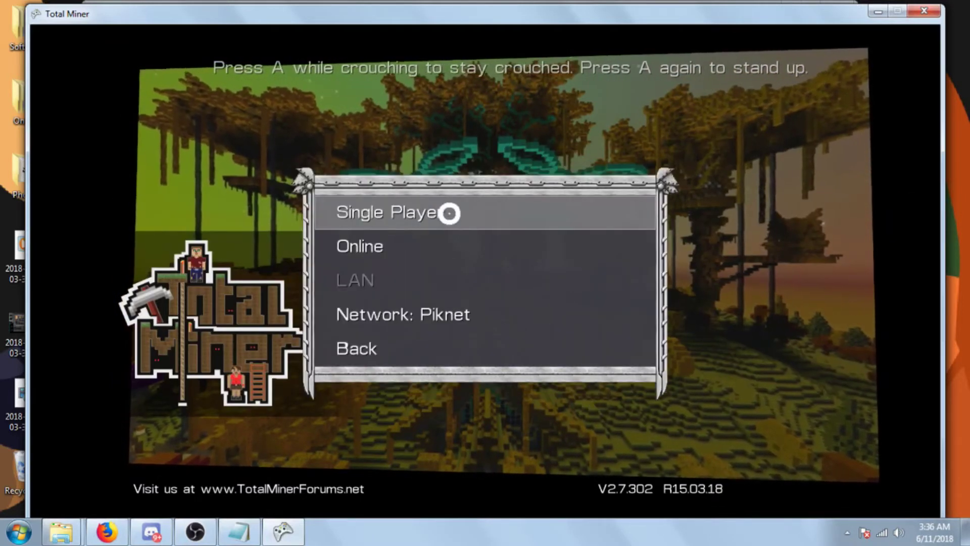
# Open the online hosting settings for the saved world Monkey Home PC.
pyautogui.click(439, 248)
pyautogui.click(435, 239)
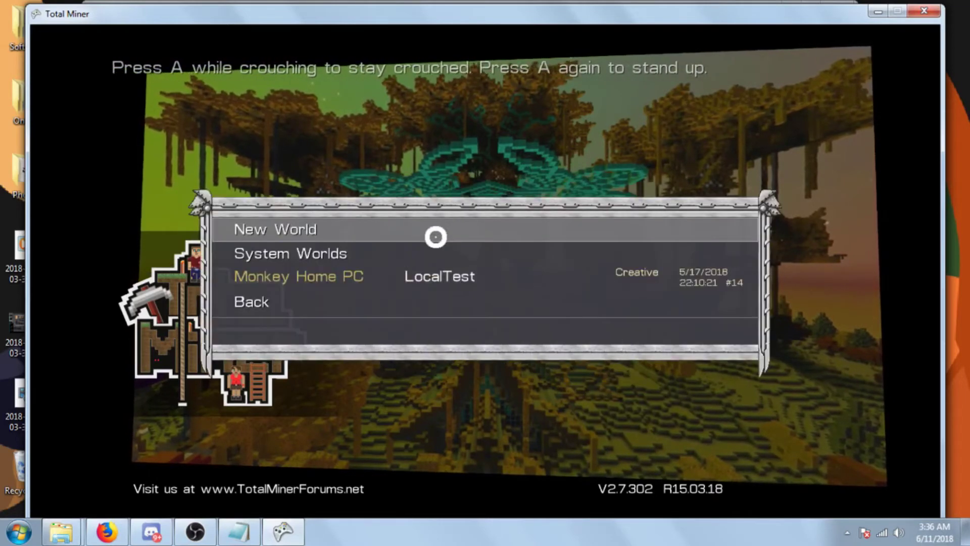
pyautogui.click(411, 277)
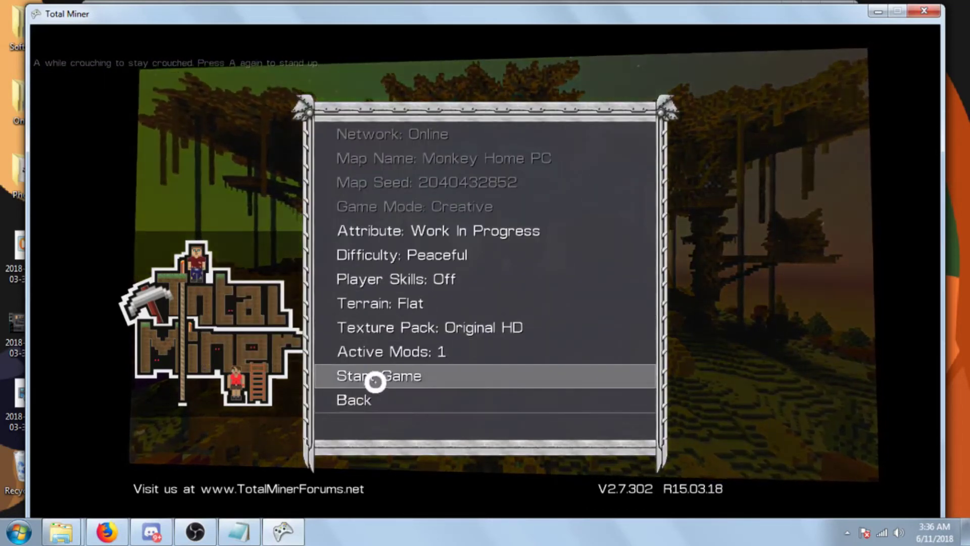
# Close Total Miner and switch to OBS.
pyautogui.click(932, 13)
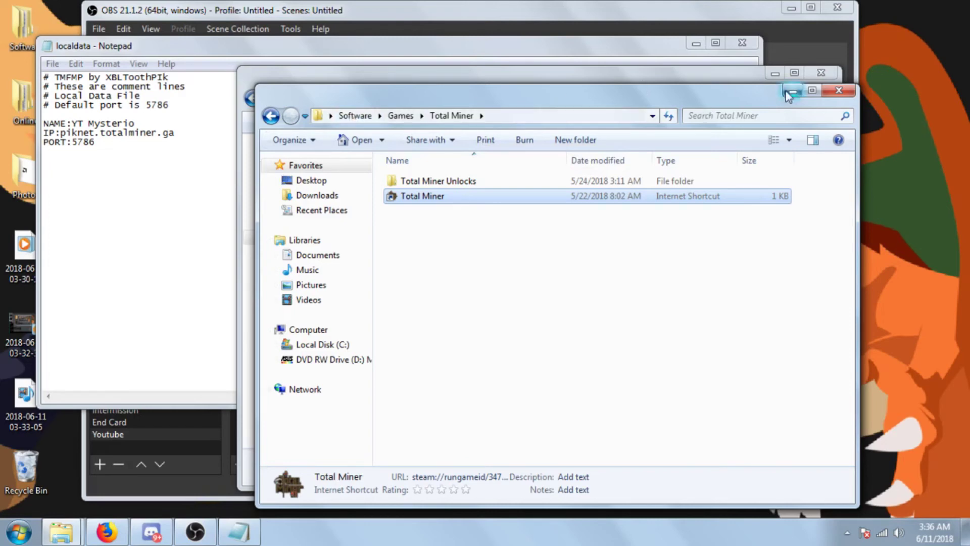
pyautogui.click(198, 535)
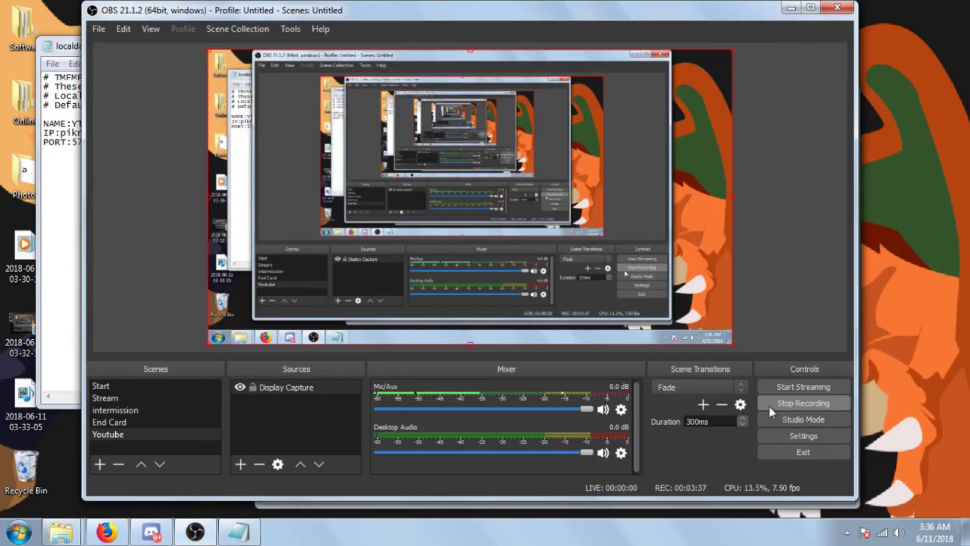